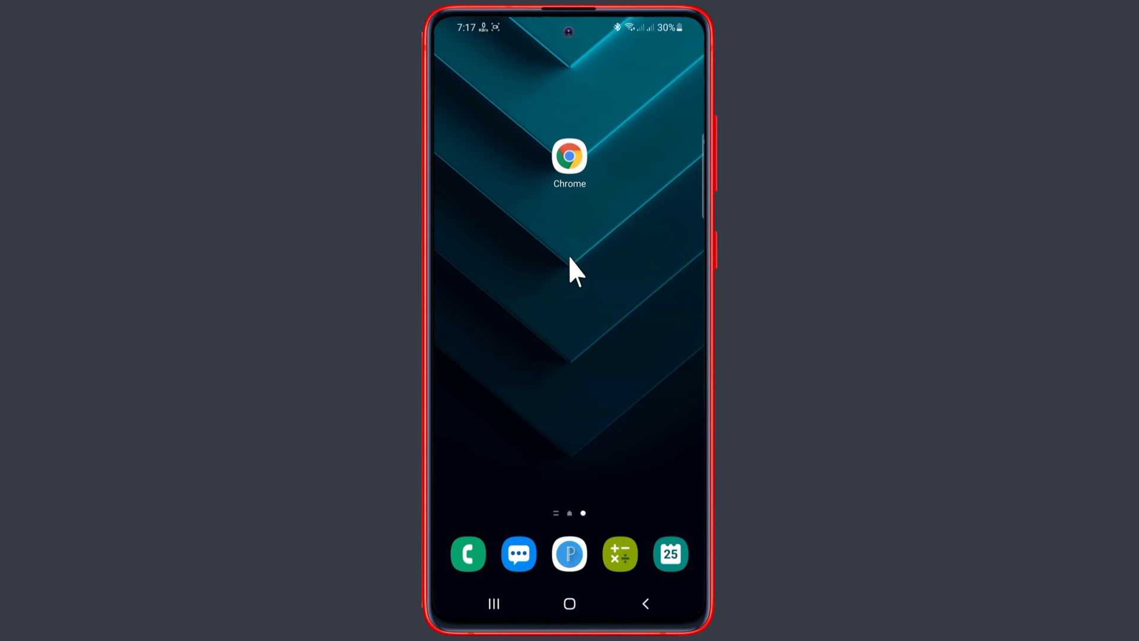
Step: Launch Chrome and open its Settings screen from the three-dot menu
{"action": "left_click", "coordinate": [570, 161]}
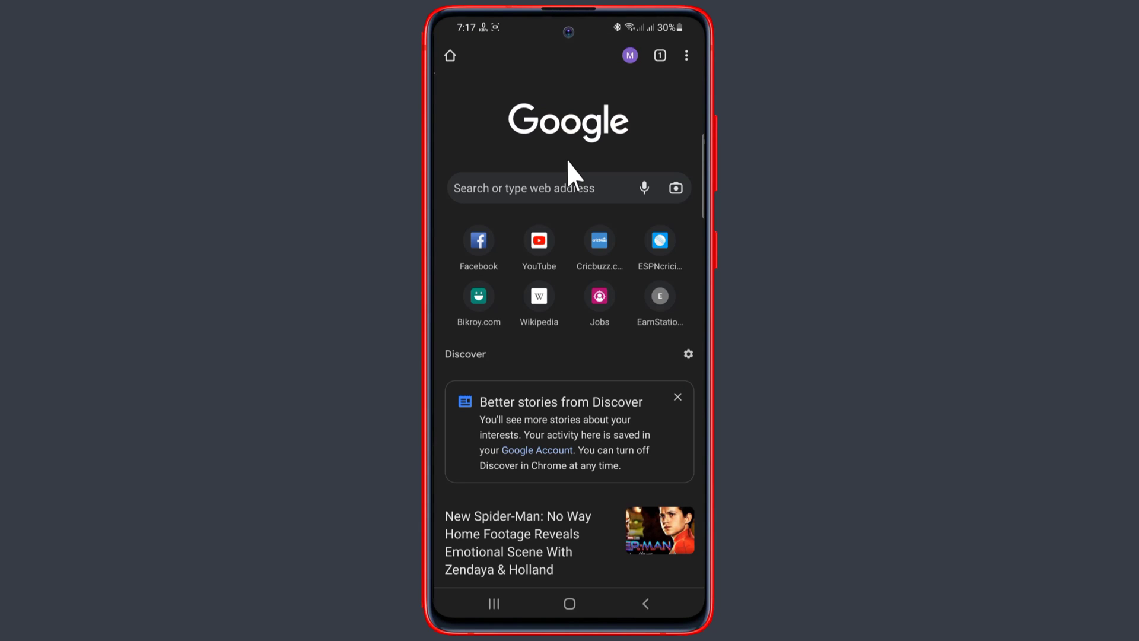
{"action": "left_click", "coordinate": [686, 55]}
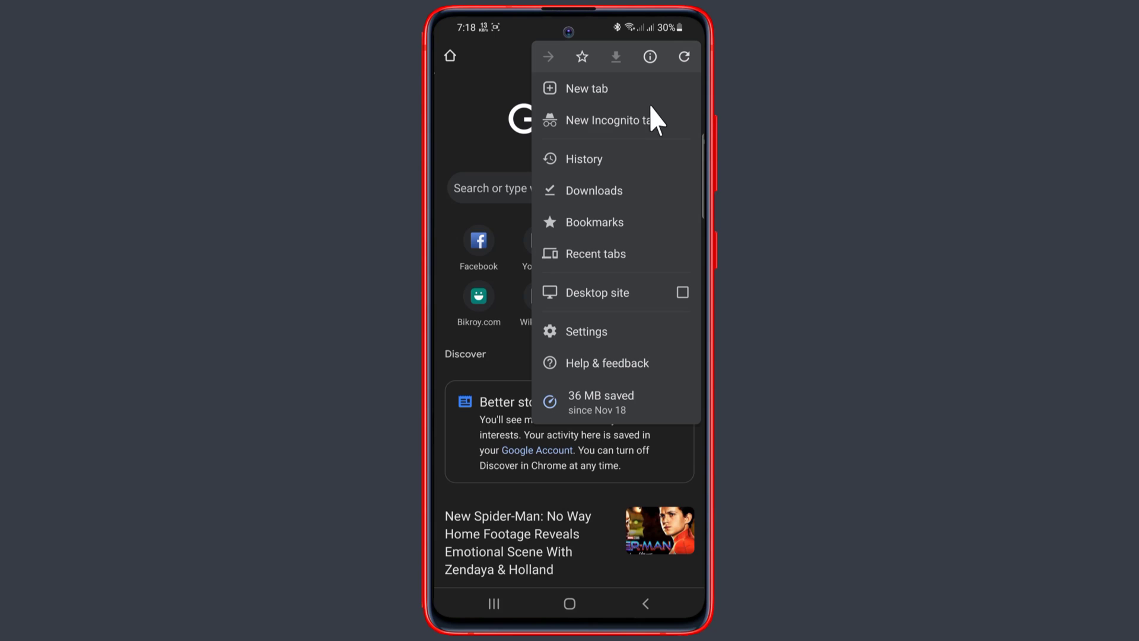
{"action": "left_click", "coordinate": [570, 331]}
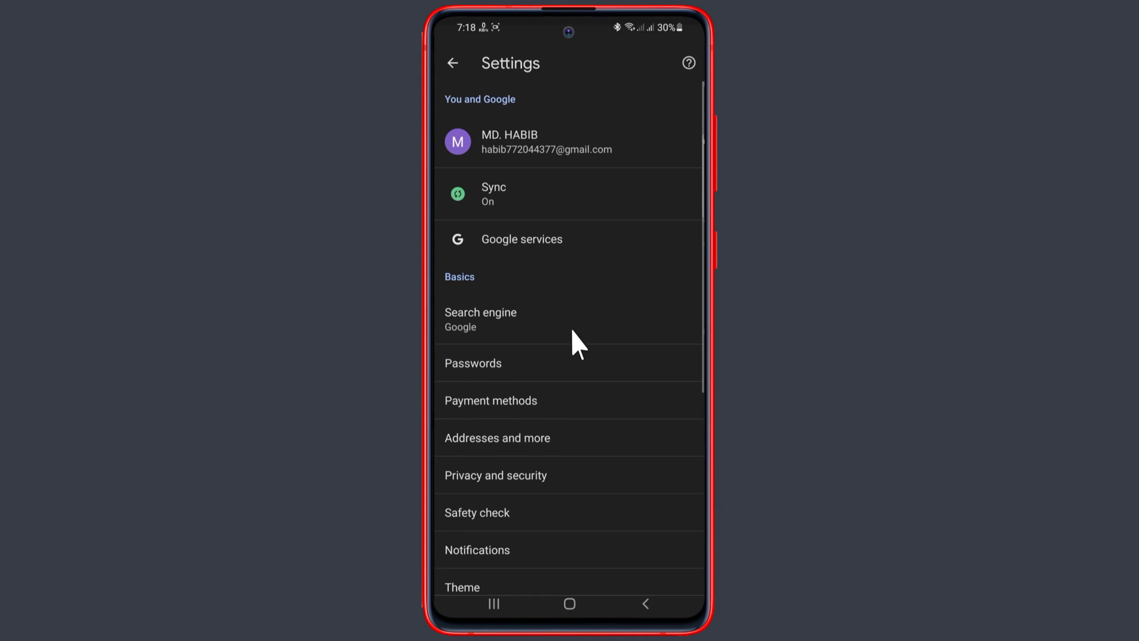
{"action": "left_click", "coordinate": [566, 344]}
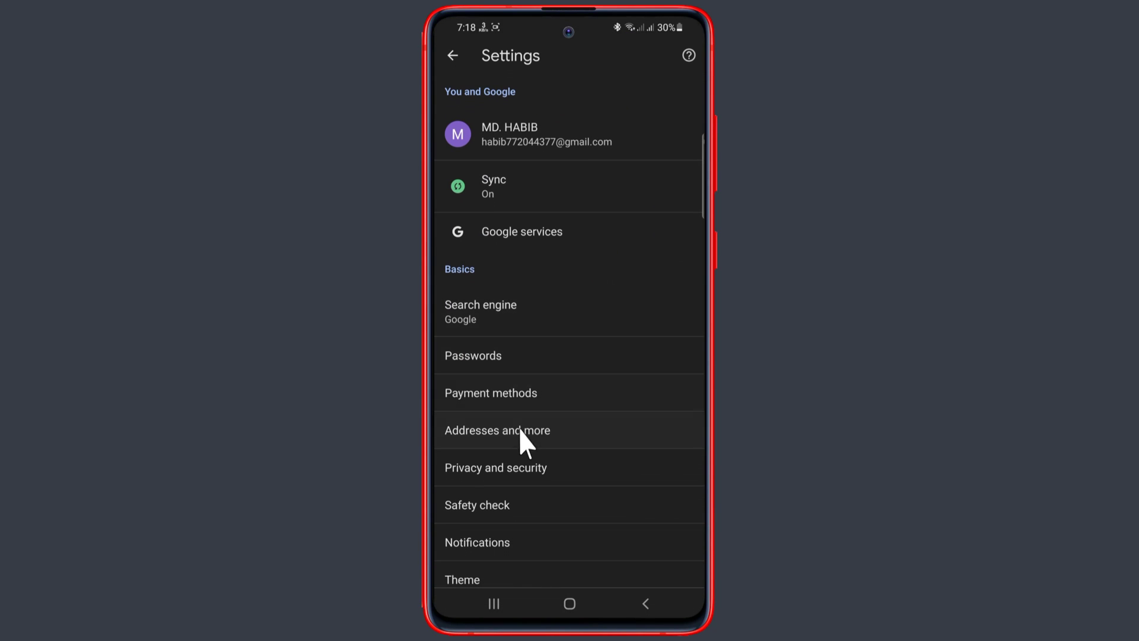
Step: Set Safe Browsing under Privacy and security to Standard protection
{"action": "left_click", "coordinate": [493, 471]}
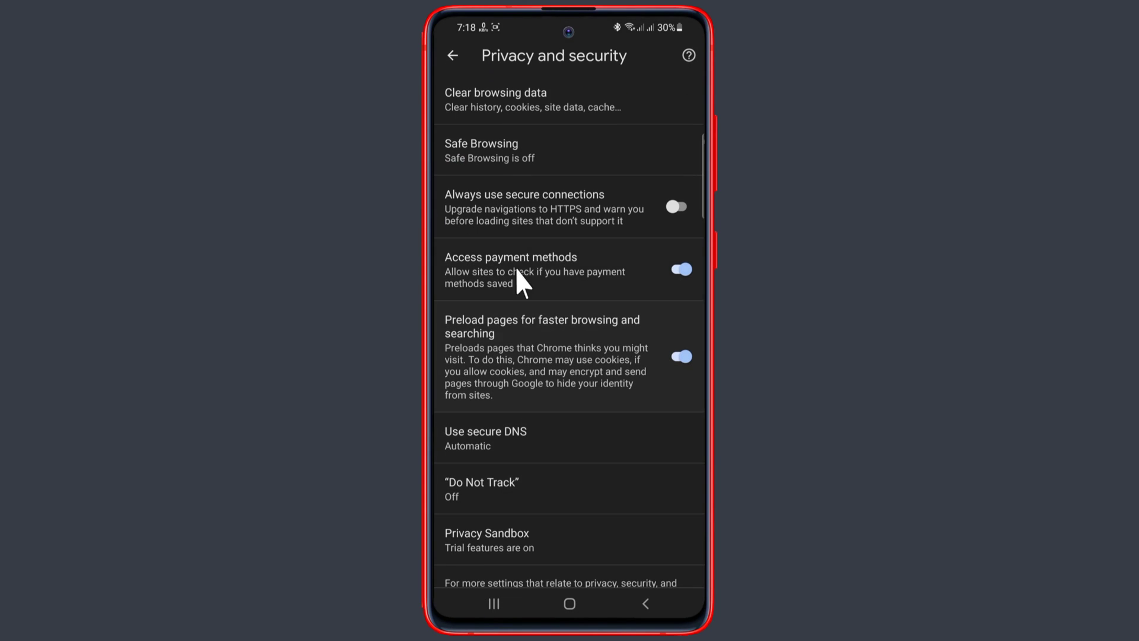
{"action": "left_click", "coordinate": [506, 152]}
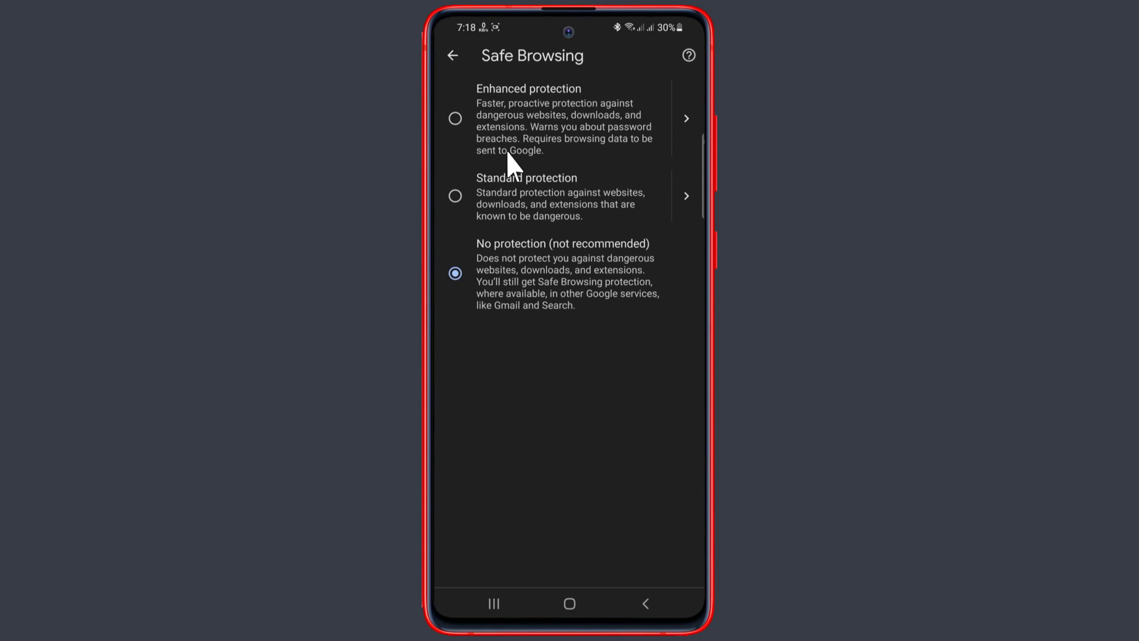
{"action": "left_click", "coordinate": [456, 197]}
{"action": "left_click", "coordinate": [453, 56]}
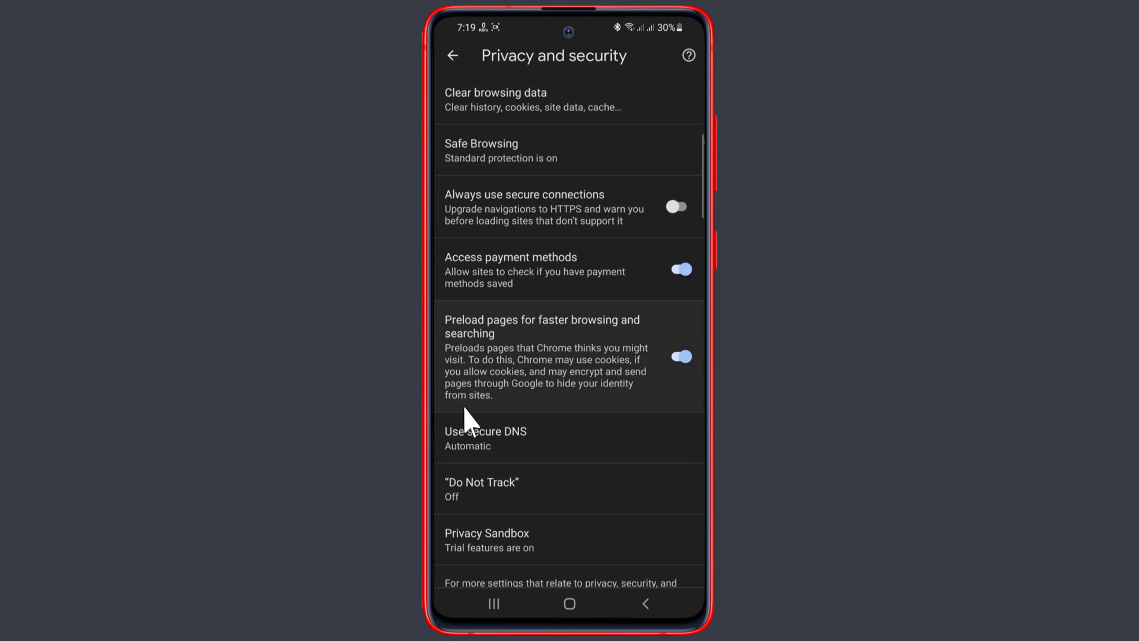
Step: Set secure DNS to another provider: CleanBrowsing (Family Filter)
{"action": "left_click", "coordinate": [470, 453]}
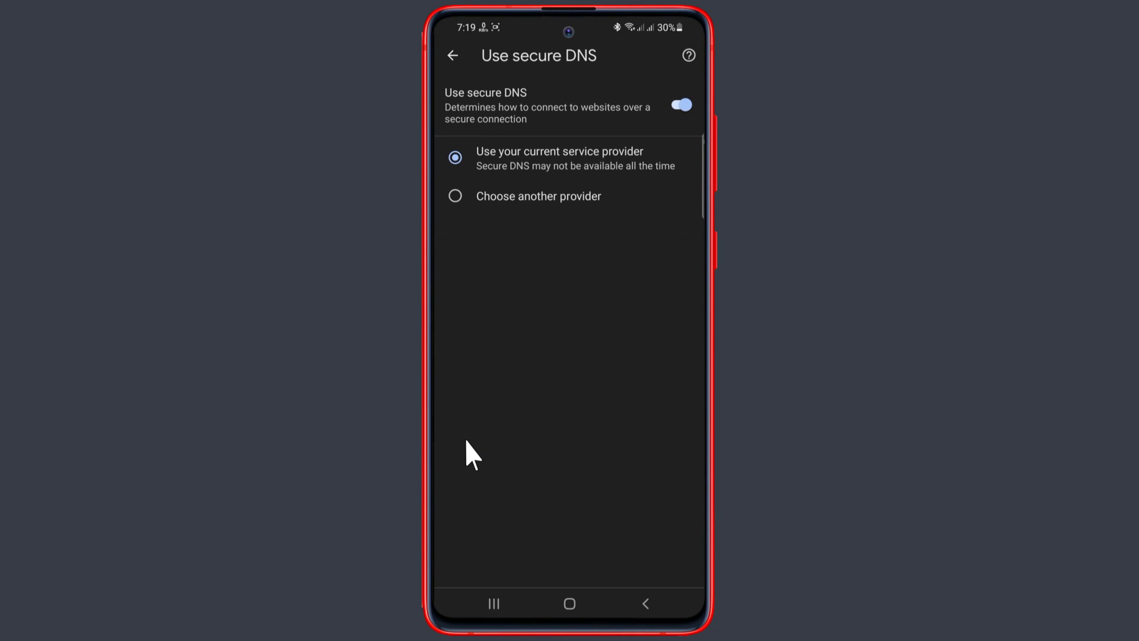
{"action": "left_click", "coordinate": [457, 197]}
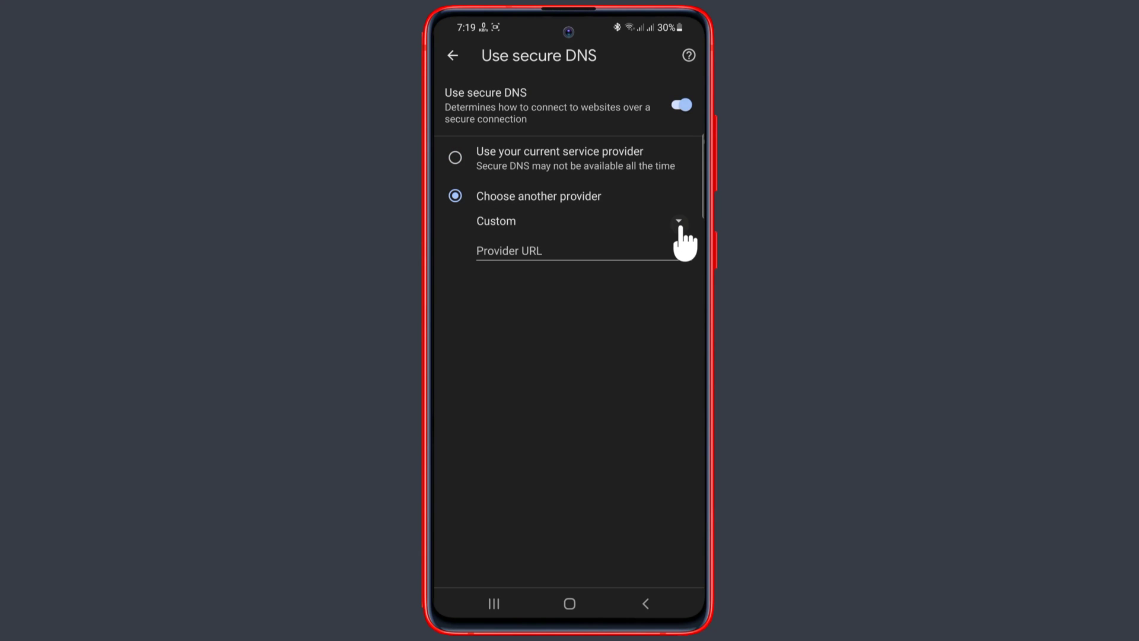
{"action": "left_click", "coordinate": [679, 224]}
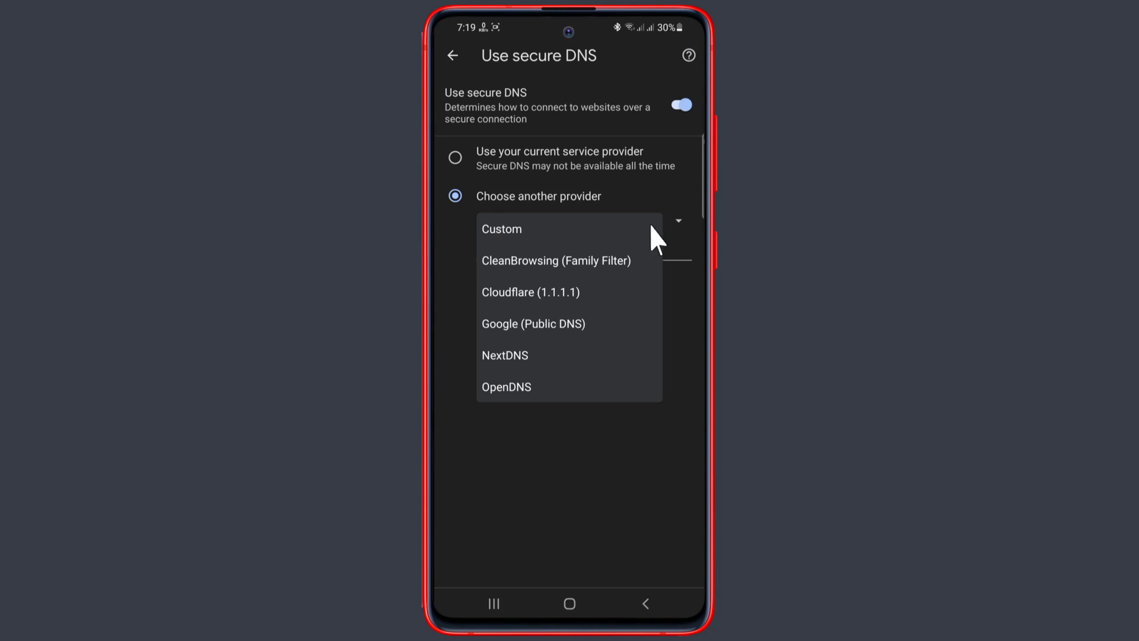
{"action": "left_click", "coordinate": [526, 261]}
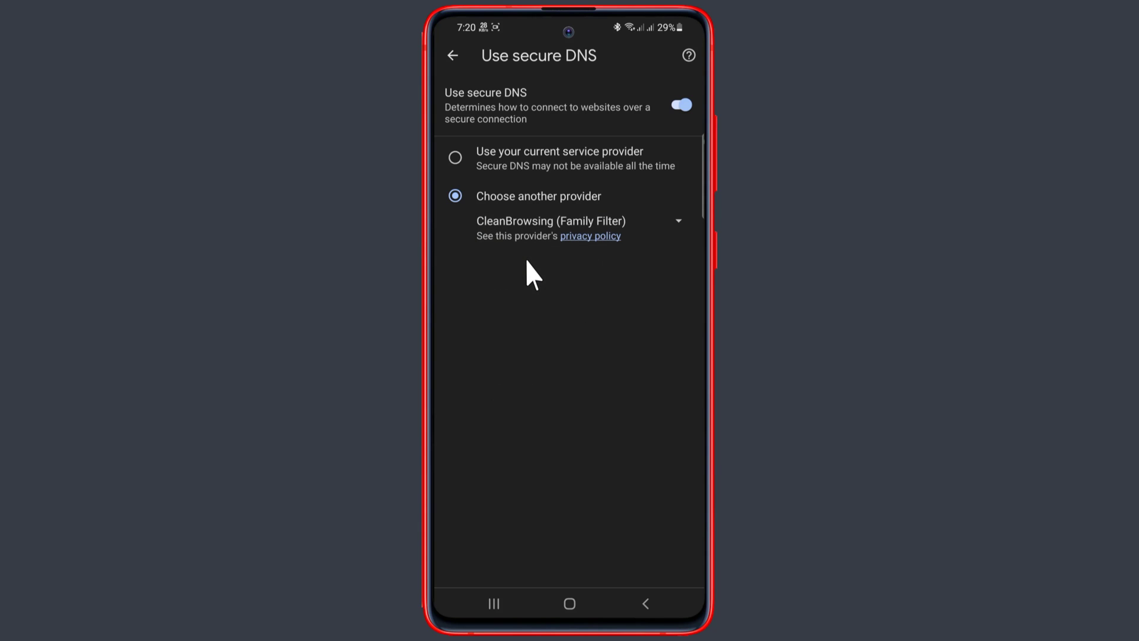